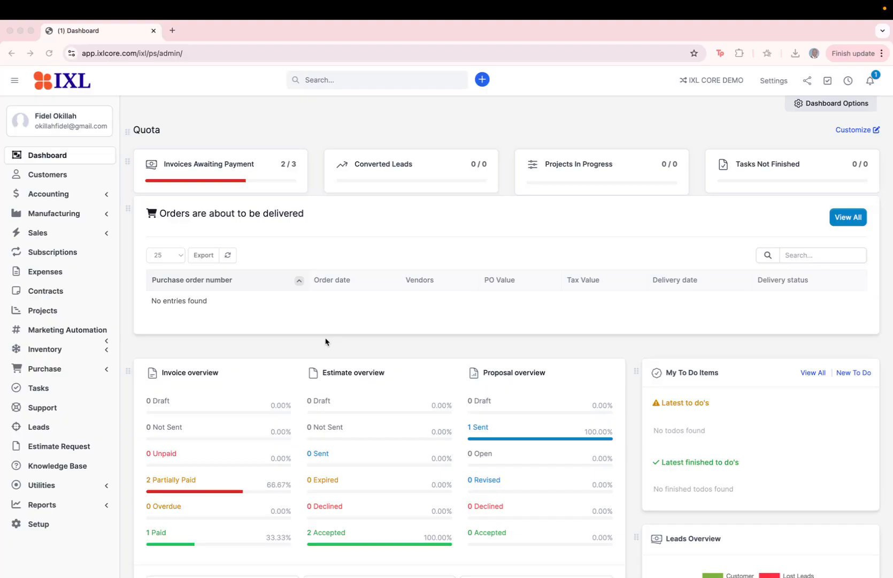
Go to Purchase > Setting and show the Commodity group list with Services and Products.
{"action": "scroll", "coordinate": [325, 341], "scroll_direction": "down", "scroll_amount": 2}
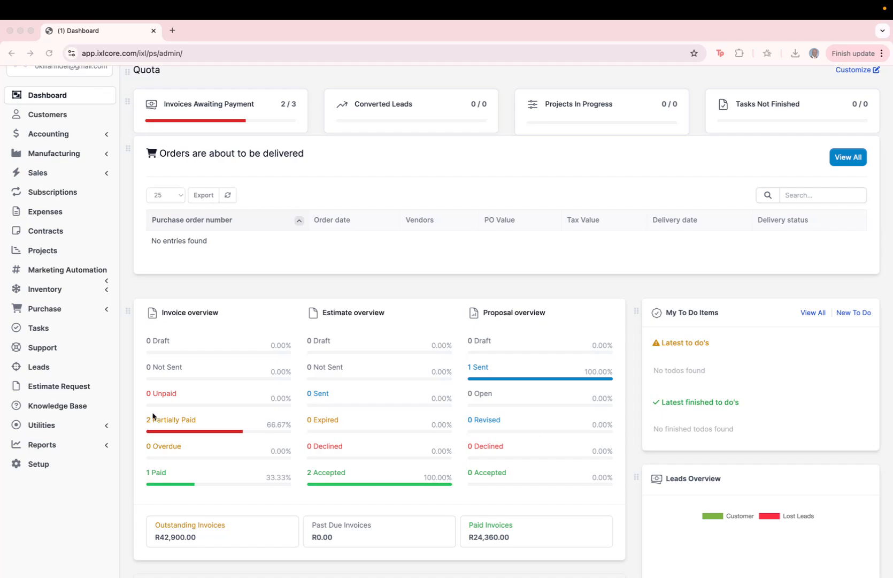
{"action": "left_click", "coordinate": [44, 309]}
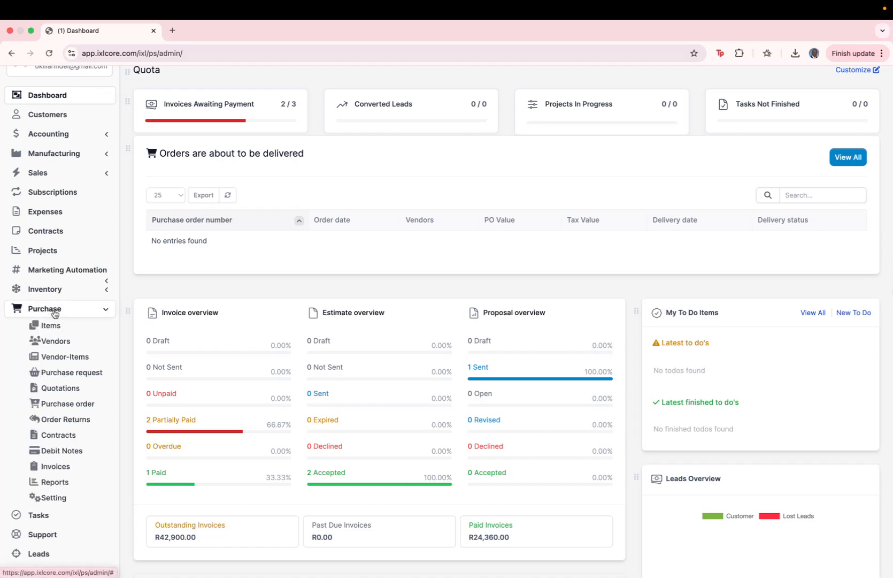
{"action": "left_click", "coordinate": [56, 498]}
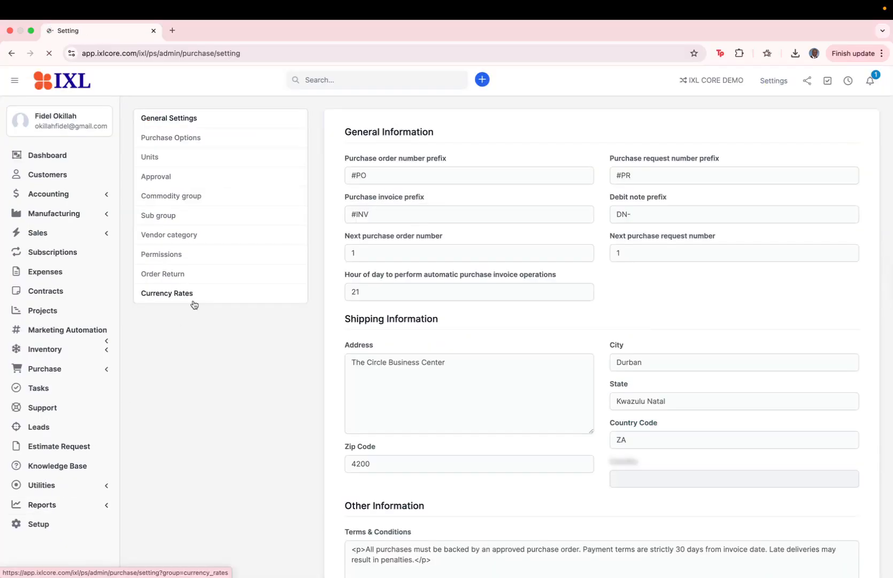
{"action": "left_click", "coordinate": [193, 198]}
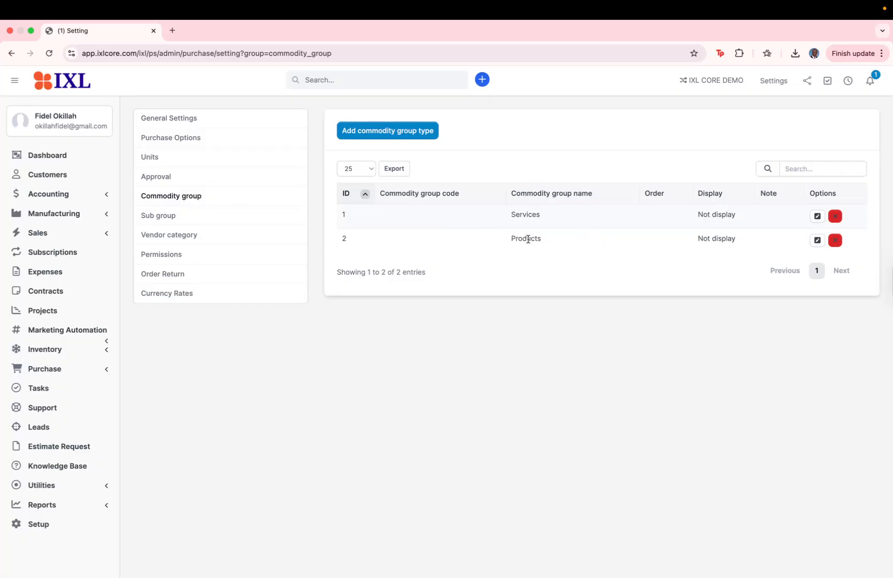
Add commodity group row 003 Office Supplies with order 1 and note 'all supplies'.
{"action": "left_click", "coordinate": [413, 139]}
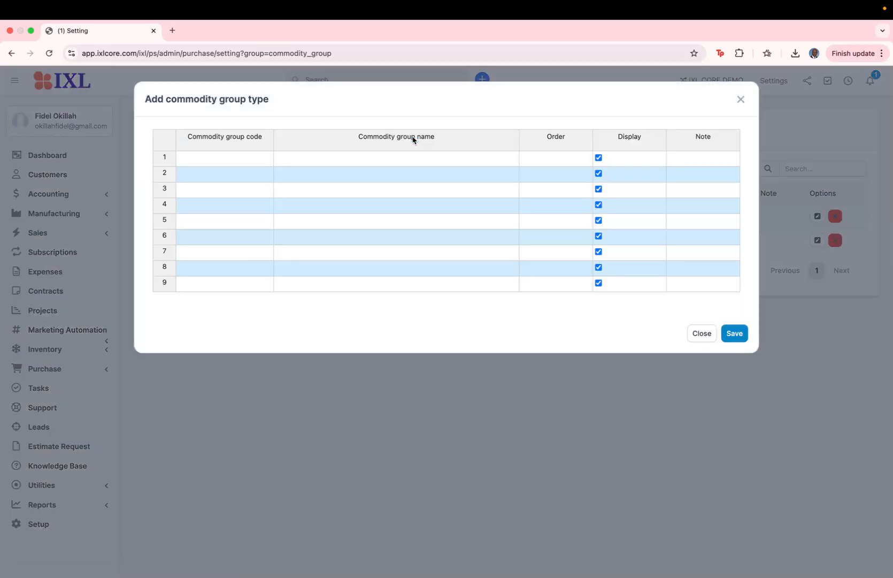
{"action": "left_click", "coordinate": [254, 159]}
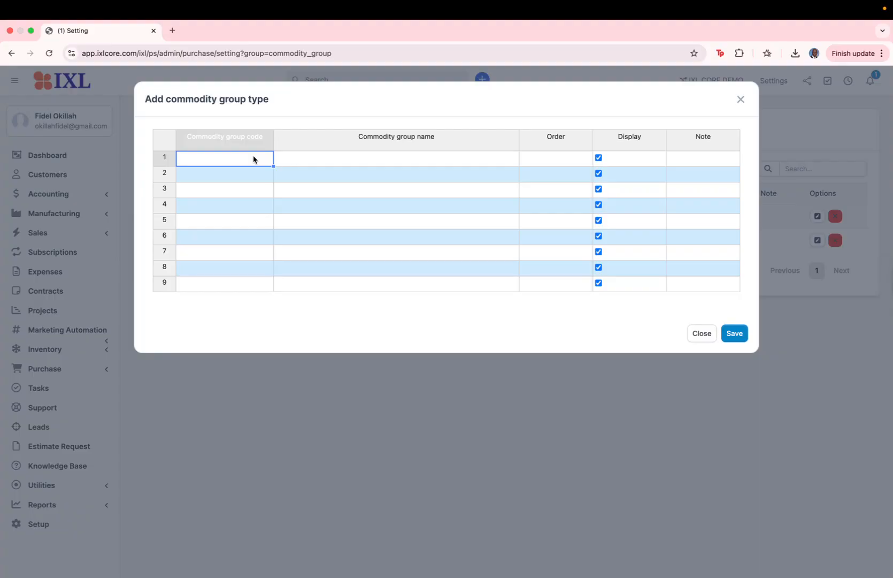
{"action": "type", "text": "003"}
{"action": "left_click", "coordinate": [320, 161]}
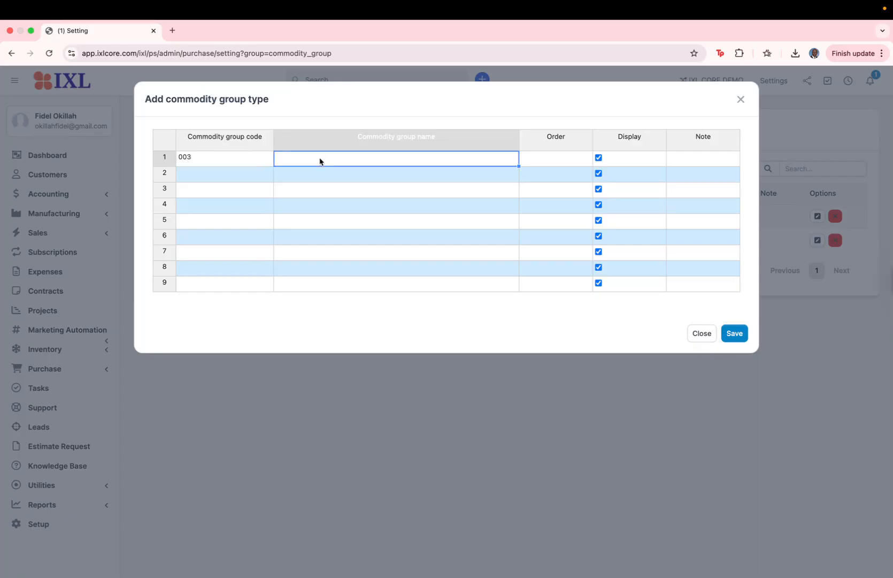
{"action": "type", "text": "Office Supplies"}
{"action": "key", "text": "Tab"}
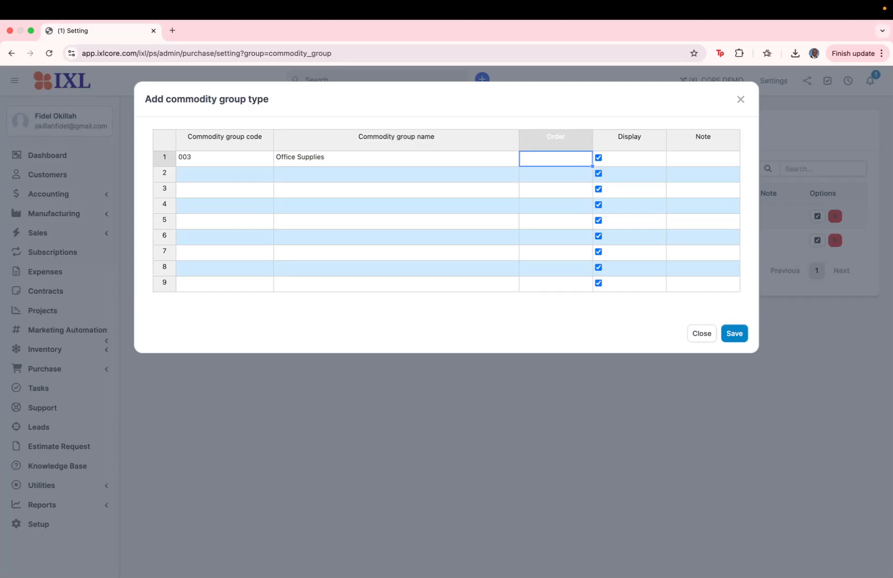
{"action": "type", "text": "1"}
{"action": "left_click", "coordinate": [707, 158]}
{"action": "type", "text": "a"}
{"action": "key", "text": "BackSpace"}
{"action": "type", "text": "all supplies"}
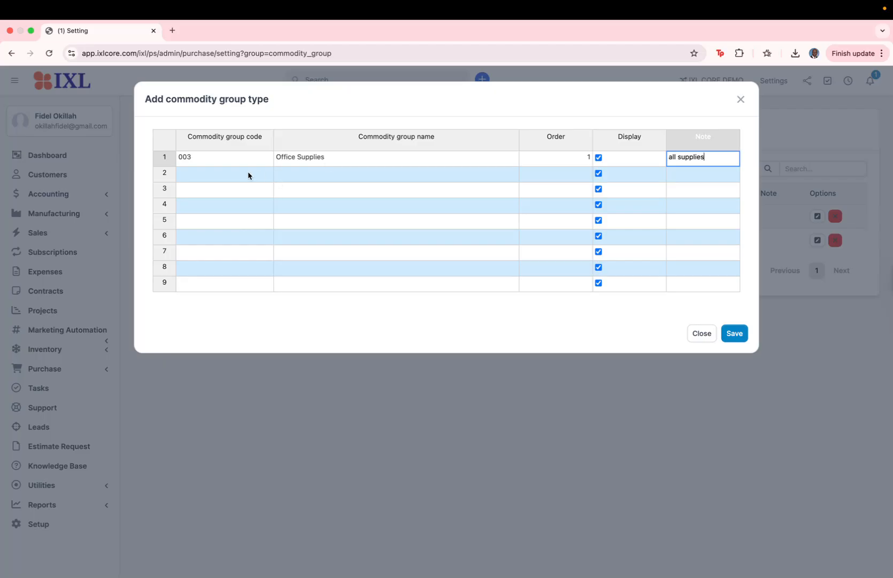
Add row 004 IT Equipment with order 2 and note 'IT'.
{"action": "left_click", "coordinate": [248, 175]}
{"action": "type", "text": "004"}
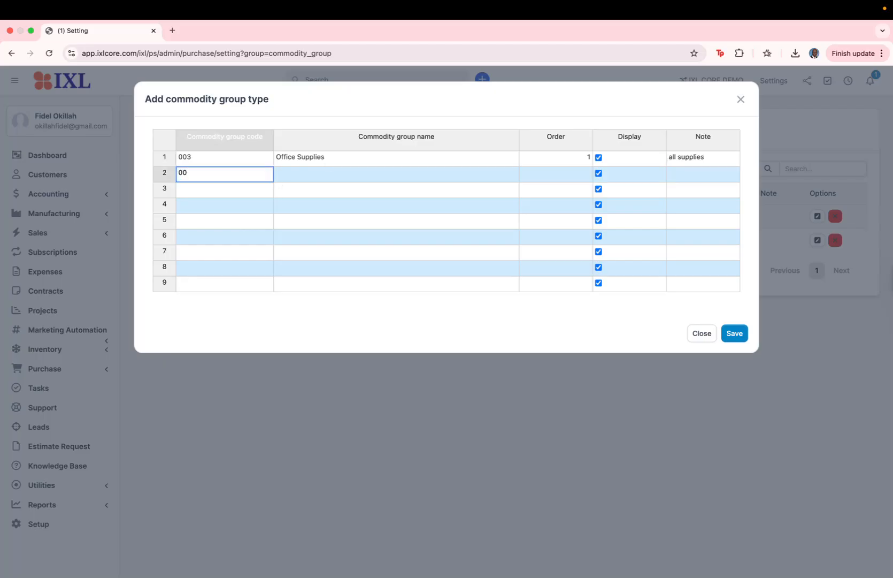
{"action": "left_click", "coordinate": [340, 177]}
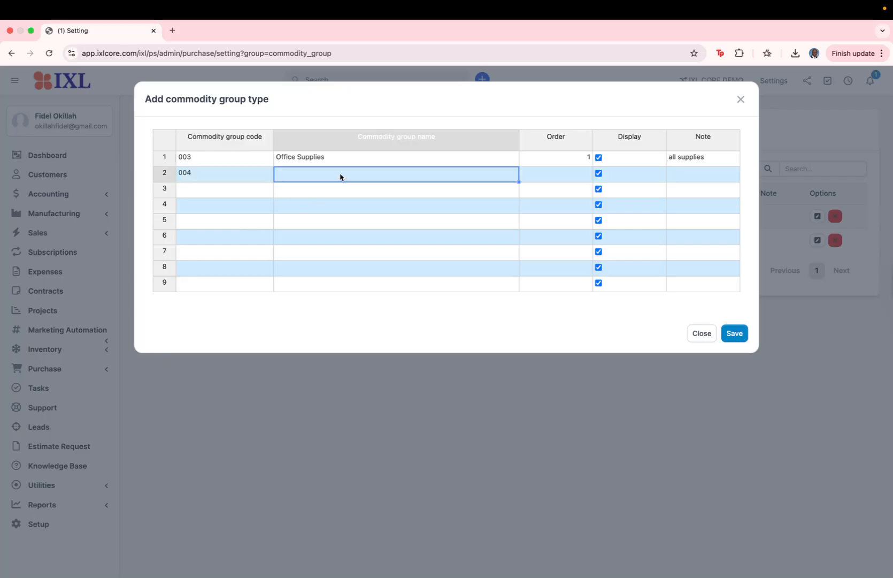
{"action": "type", "text": "IT Equipment"}
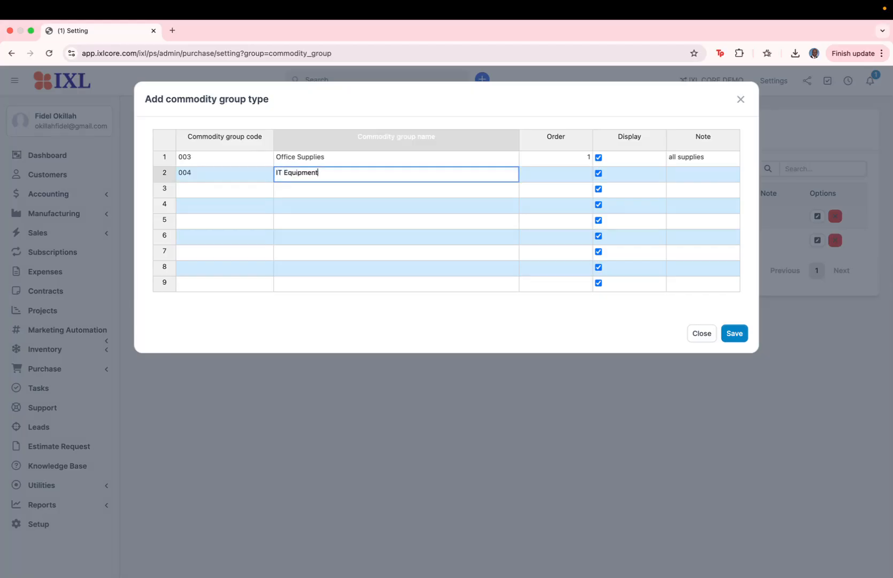
{"action": "left_click", "coordinate": [557, 174]}
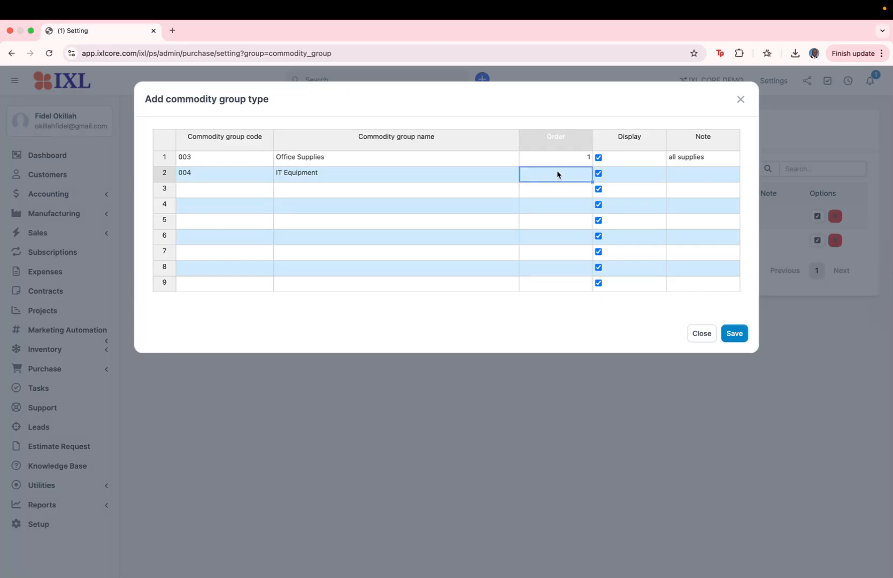
{"action": "type", "text": "2"}
{"action": "left_click", "coordinate": [707, 176]}
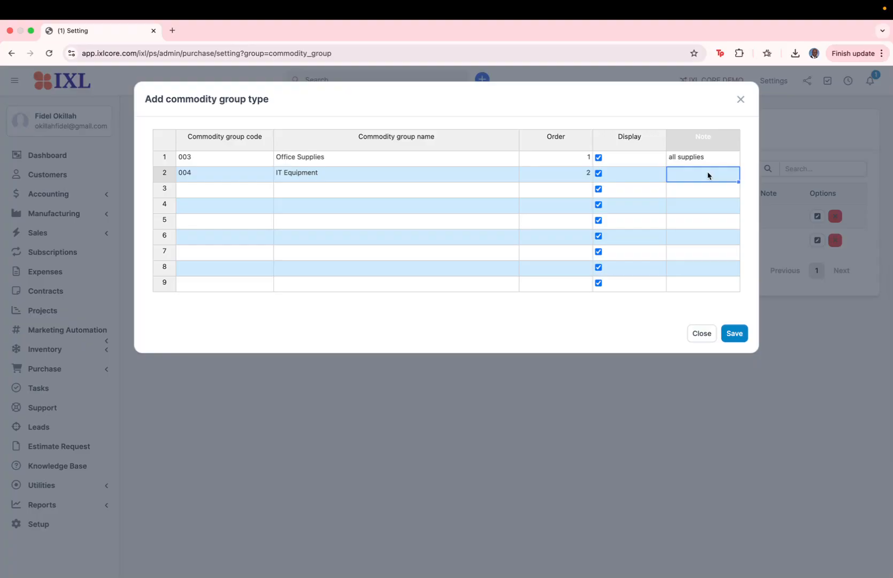
{"action": "type", "text": "IT"}
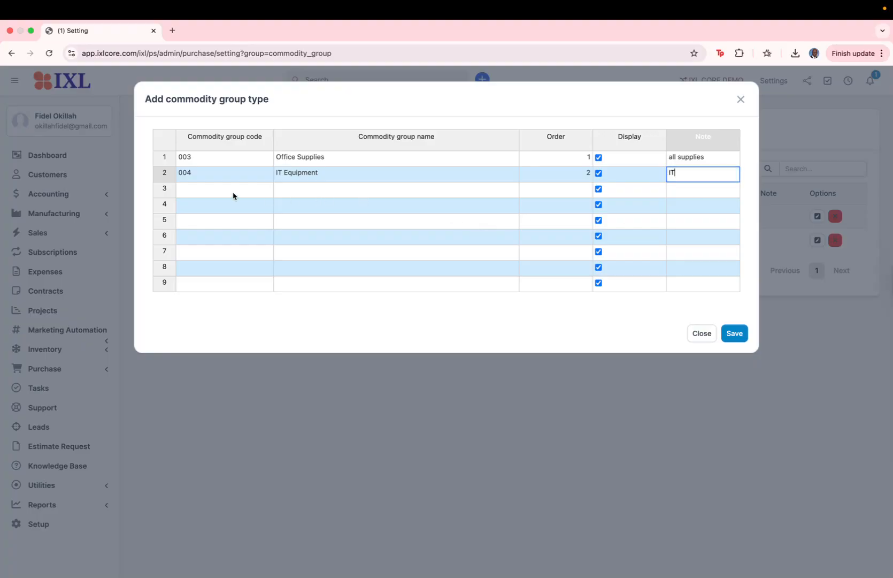
Add row 005 Raw Materials with order 3 and note 'Raw', then save the groups.
{"action": "left_click", "coordinate": [218, 195]}
{"action": "type", "text": "005"}
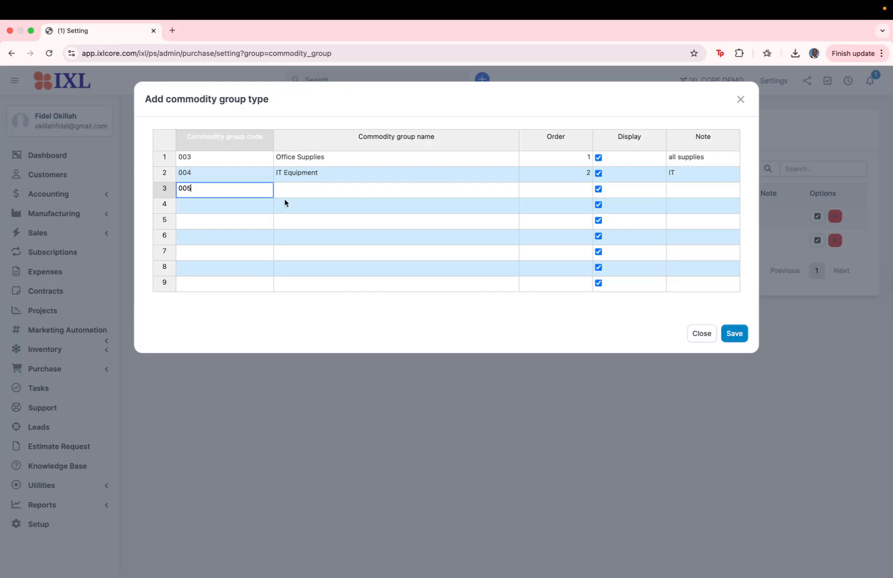
{"action": "key", "text": "Tab"}
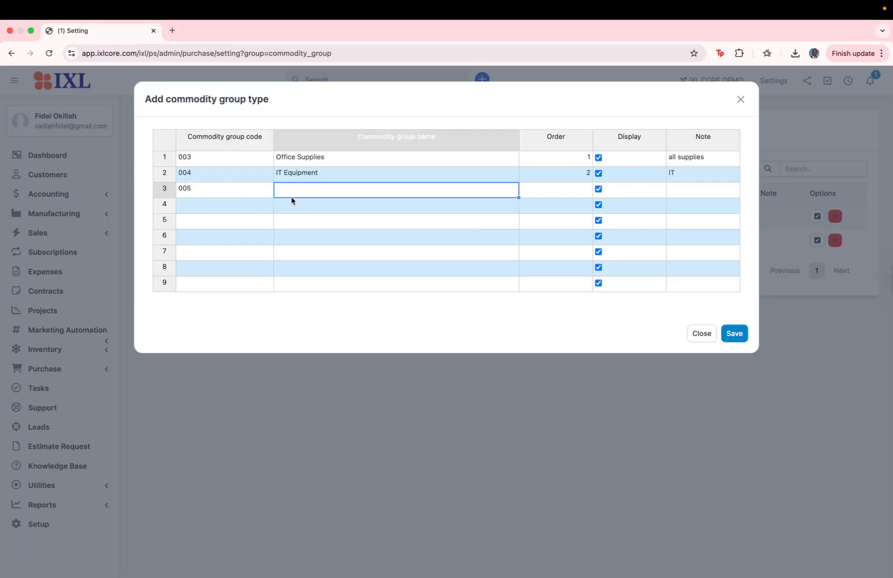
{"action": "type", "text": "Rawm"}
{"action": "key", "text": "BackSpace"}
{"action": "type", "text": "Materials"}
{"action": "left_click", "coordinate": [556, 189]}
{"action": "type", "text": "3"}
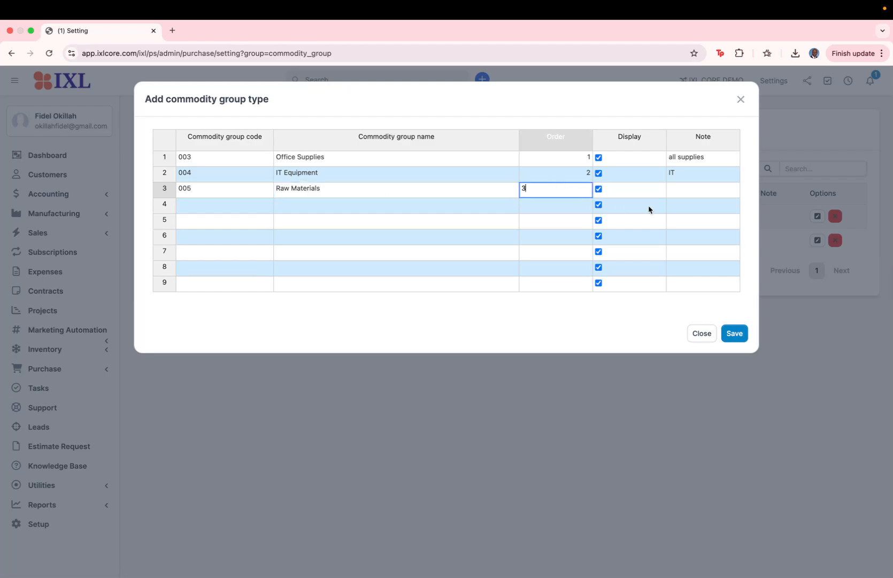
{"action": "left_click", "coordinate": [680, 197]}
{"action": "type", "text": "Raw"}
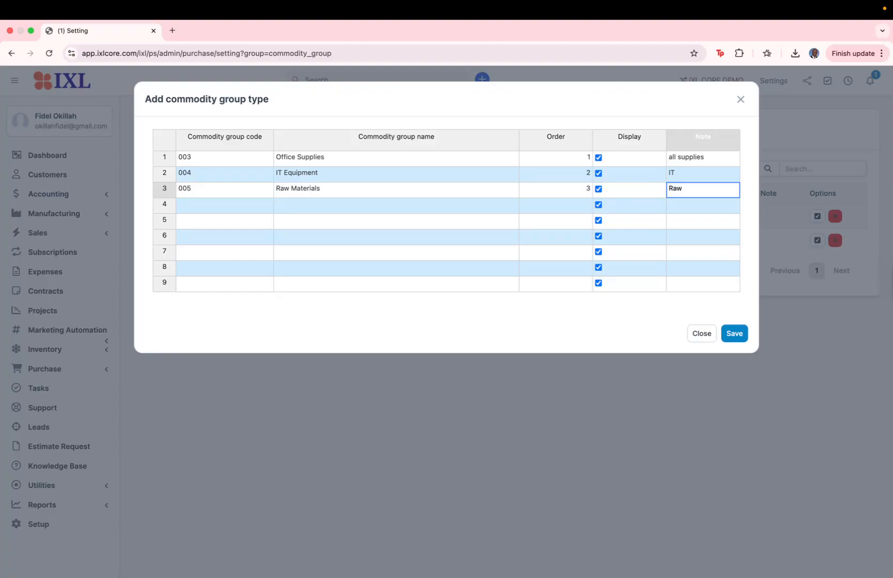
{"action": "left_click", "coordinate": [735, 333]}
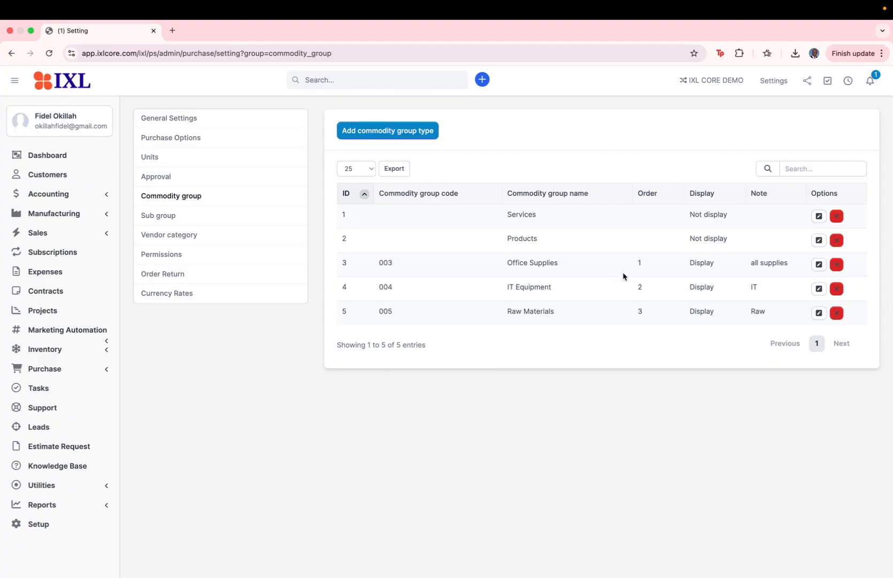
Delete the Services and Products commodity groups, confirming each deletion.
{"action": "left_click", "coordinate": [837, 217]}
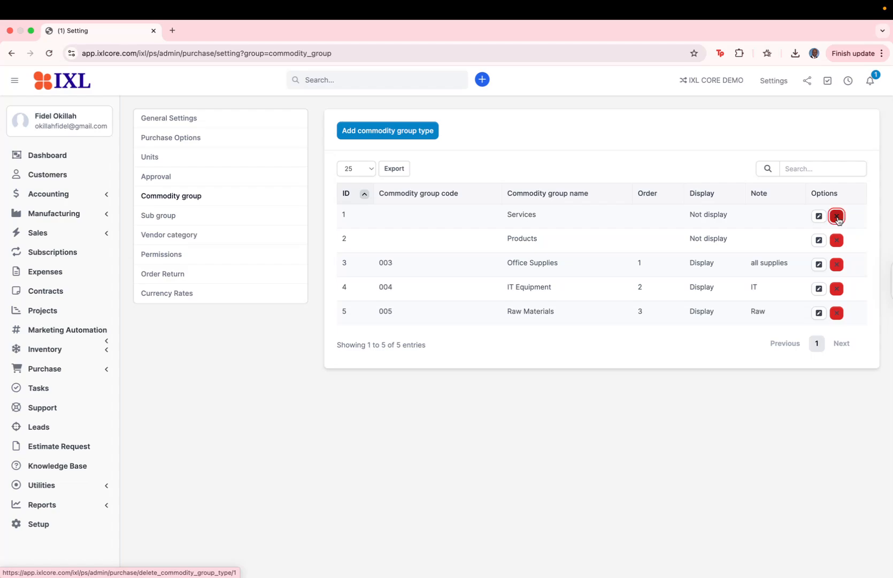
{"action": "left_click", "coordinate": [548, 121]}
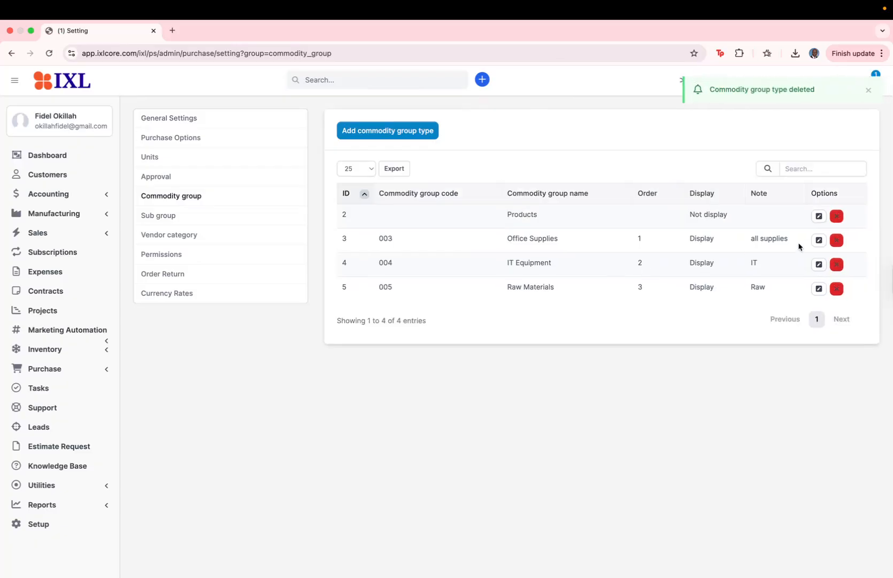
{"action": "left_click", "coordinate": [838, 216]}
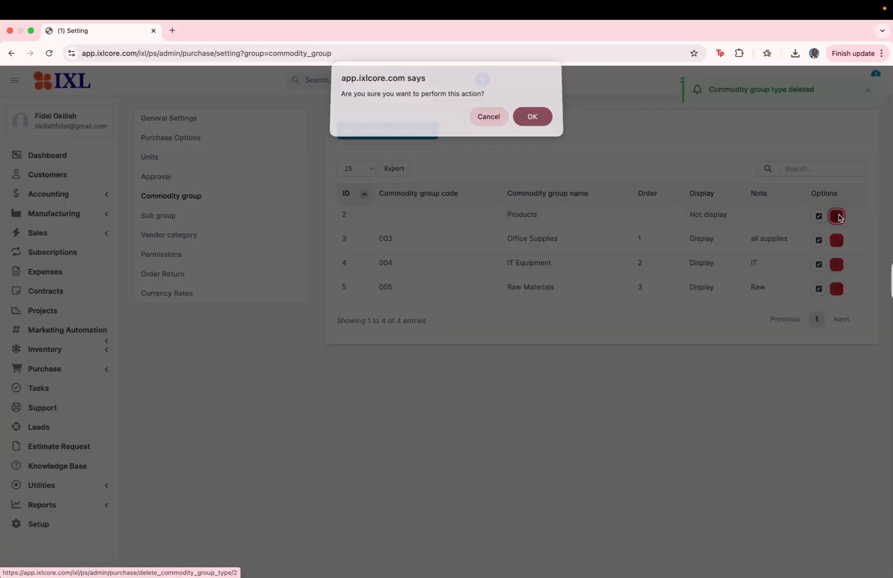
{"action": "left_click", "coordinate": [531, 124]}
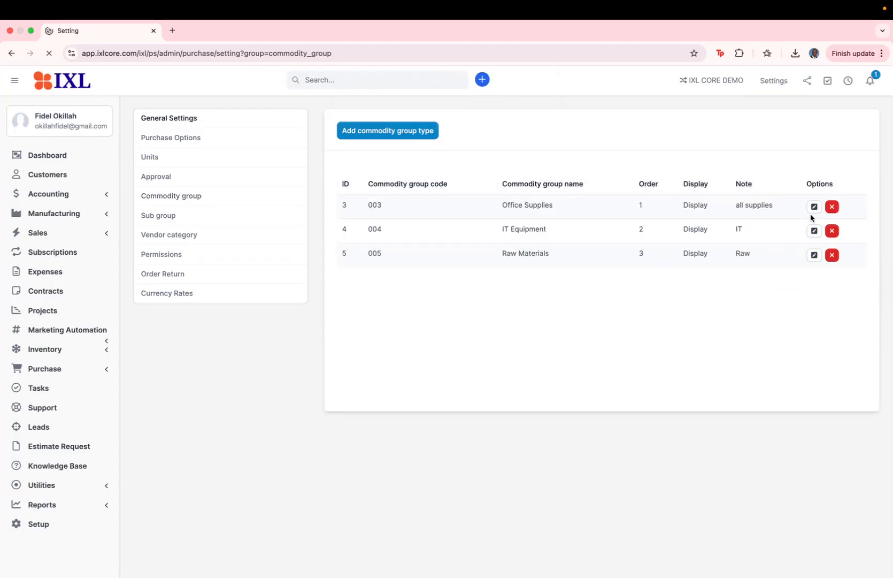
{"action": "left_click", "coordinate": [817, 216]}
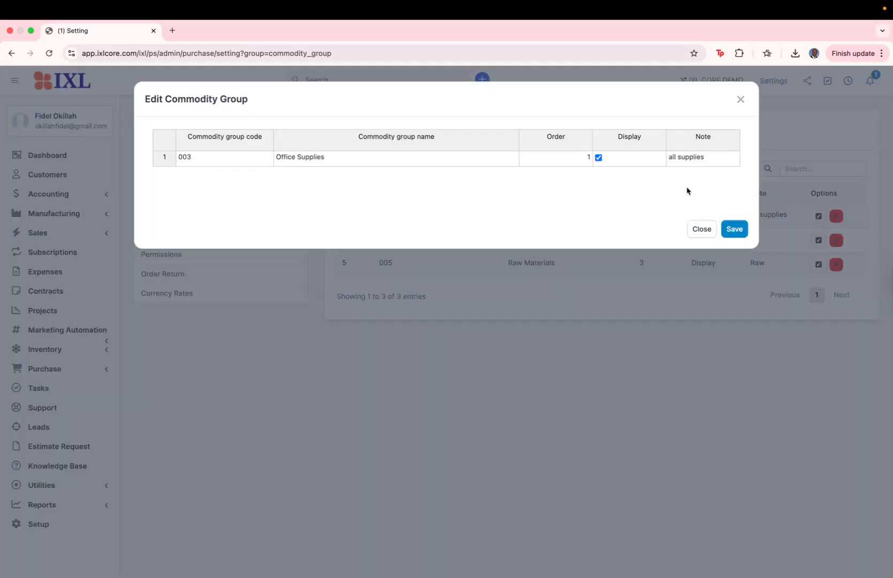
{"action": "left_click", "coordinate": [727, 234]}
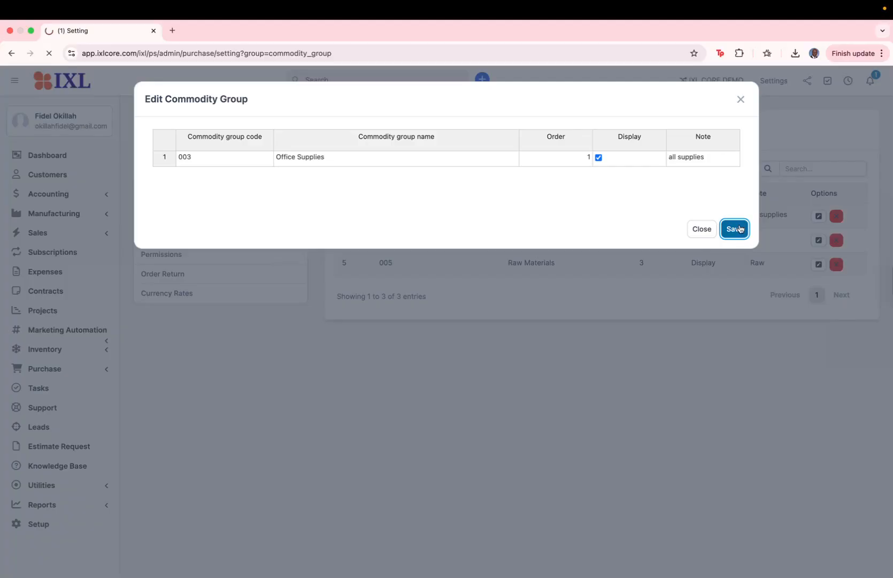
{"action": "left_click", "coordinate": [741, 100]}
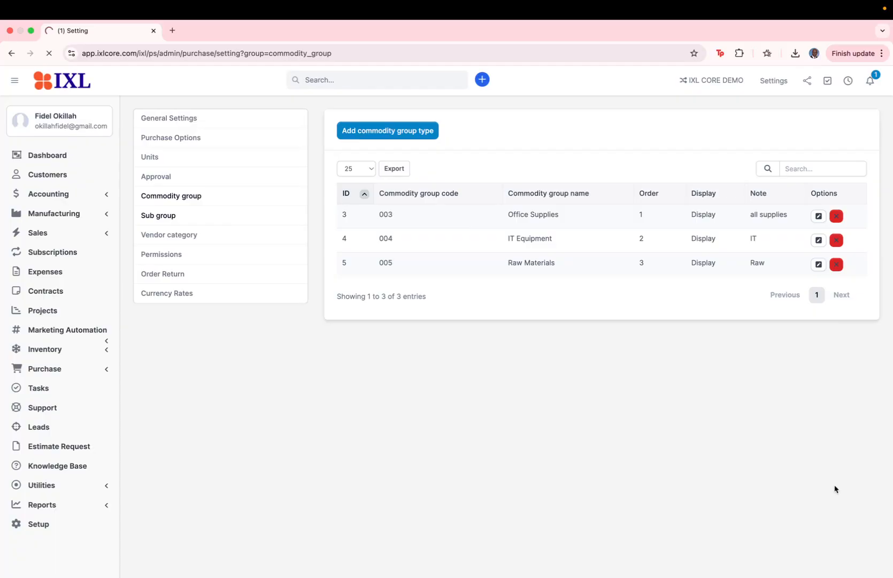
Switch to the Sub group settings, which show an empty table.
{"action": "left_click", "coordinate": [166, 217]}
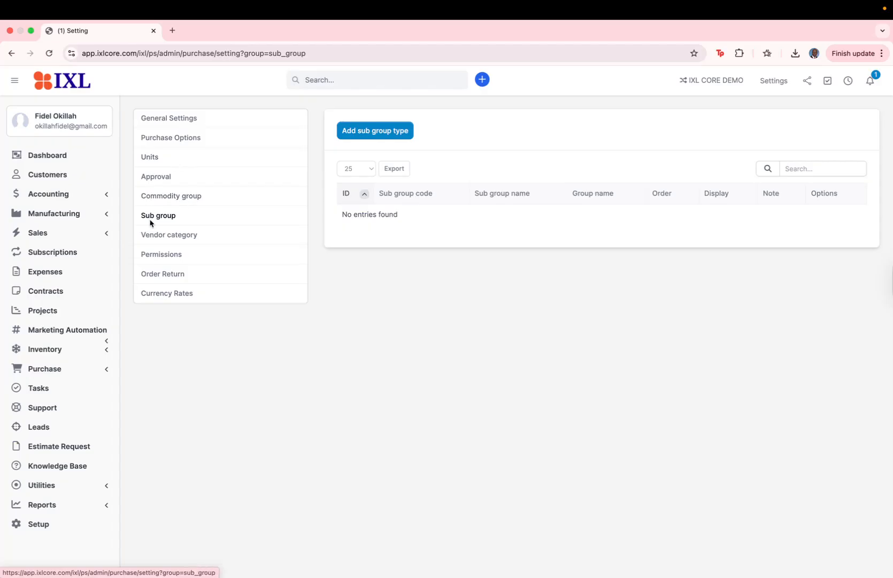
Start a new sub group row with code 001, name Laptops, and 'it' typed in the group field.
{"action": "left_click", "coordinate": [390, 132]}
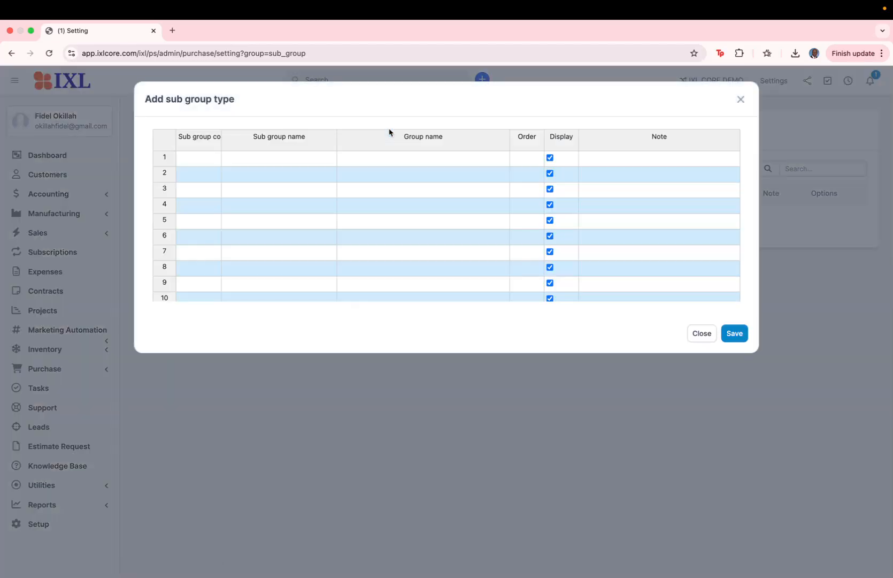
{"action": "left_click", "coordinate": [223, 134]}
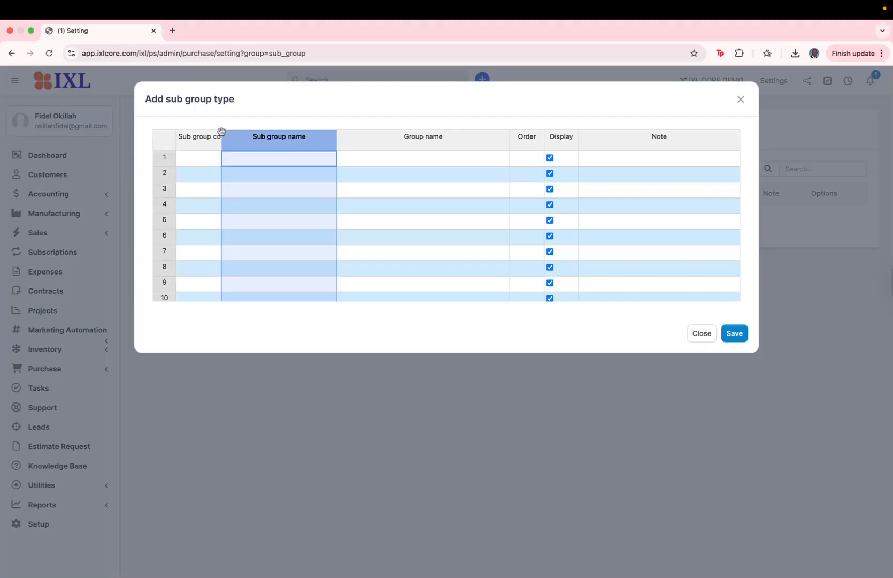
{"action": "left_click", "coordinate": [388, 155]}
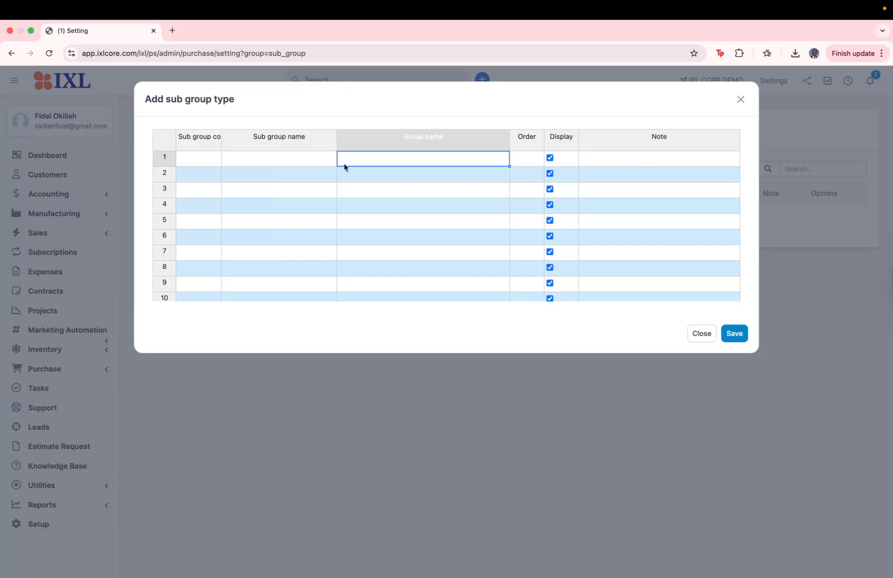
{"action": "left_click", "coordinate": [192, 164]}
{"action": "type", "text": "001"}
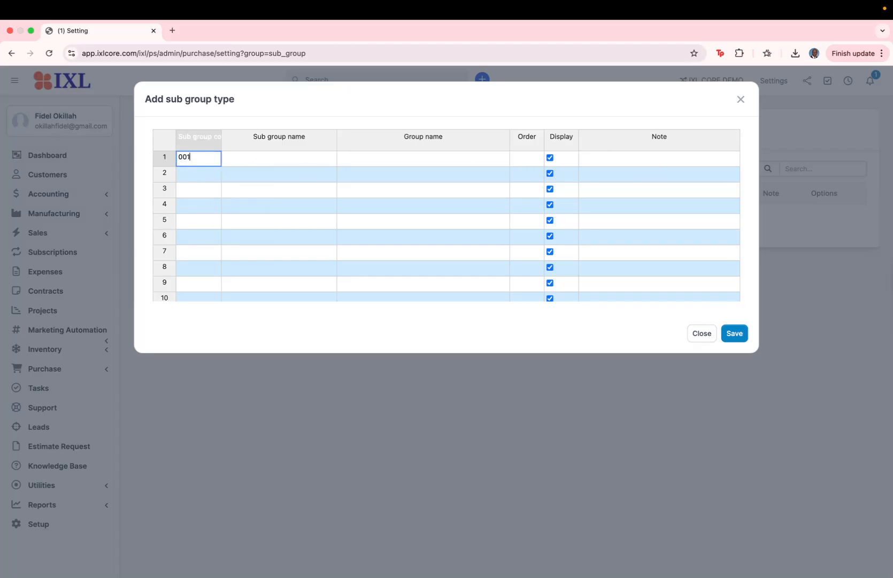
{"action": "key", "text": "Tab"}
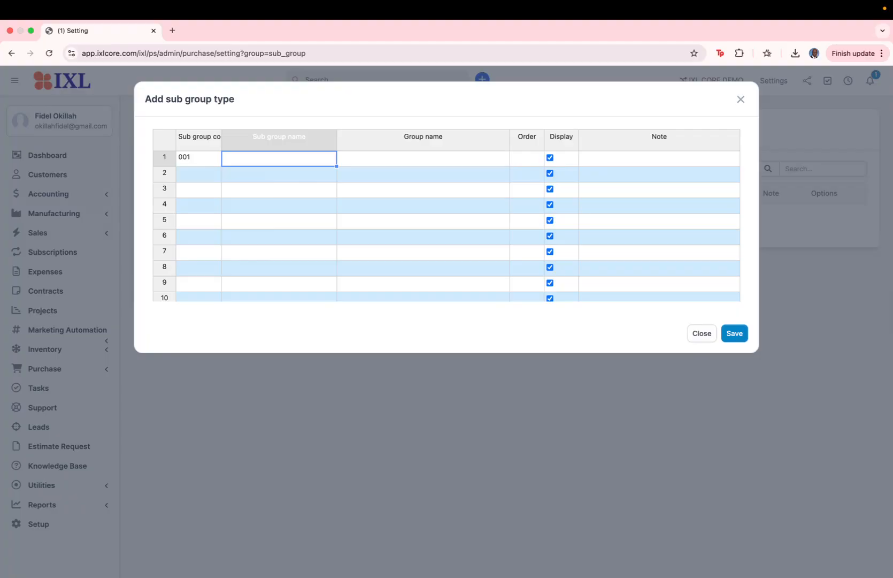
{"action": "type", "text": "Lapt"}
{"action": "type", "text": "ps"}
{"action": "key", "text": "Tab"}
{"action": "type", "text": "it"}
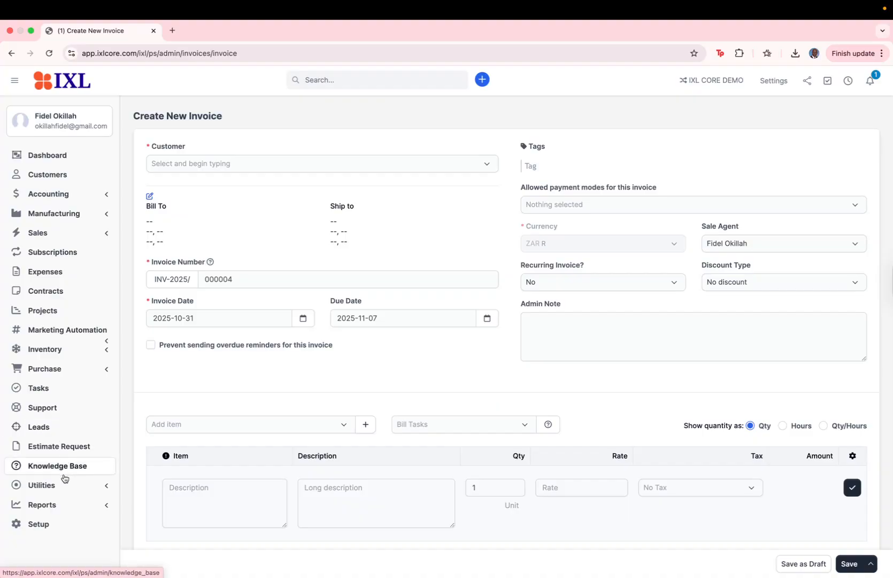
Return to Purchase > Setting and reopen the still-empty Sub group tab.
{"action": "scroll", "coordinate": [63, 401], "scroll_direction": "down", "scroll_amount": 1}
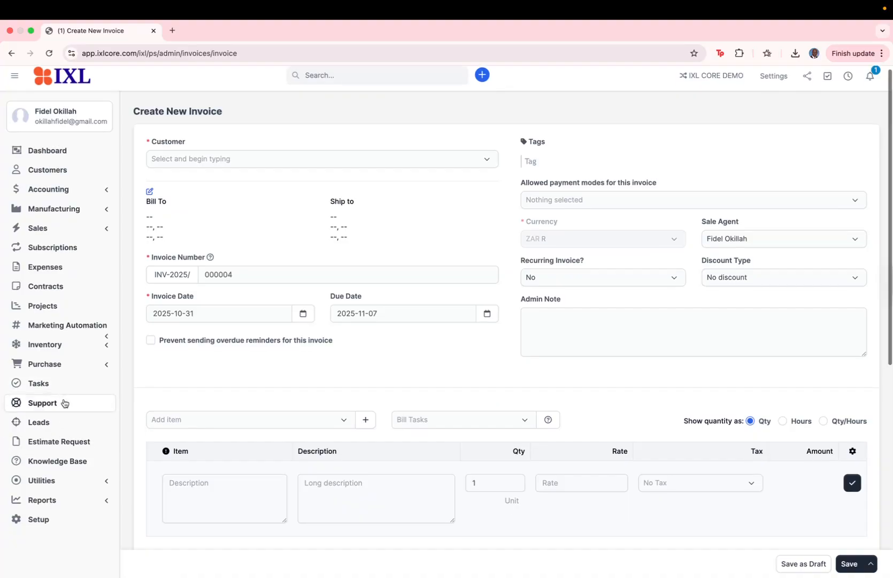
{"action": "left_click", "coordinate": [62, 371]}
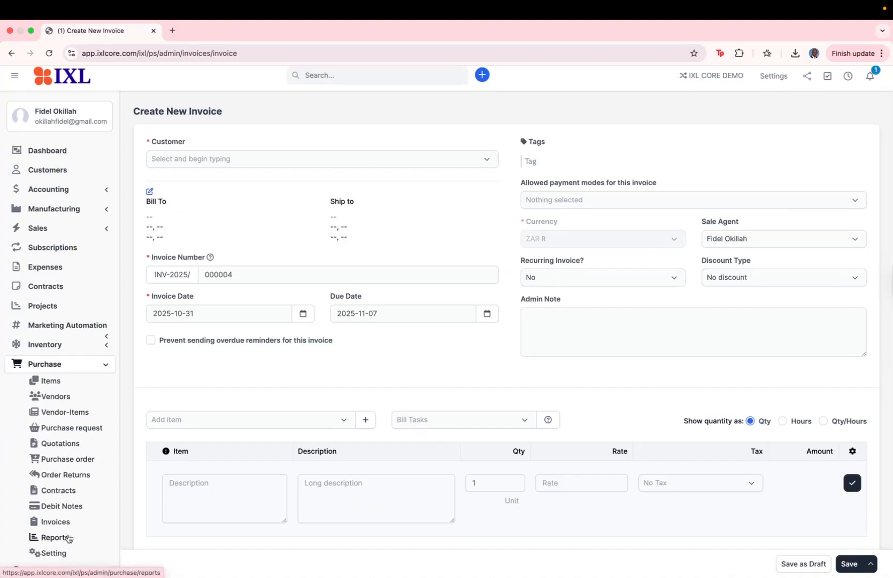
{"action": "left_click", "coordinate": [61, 550]}
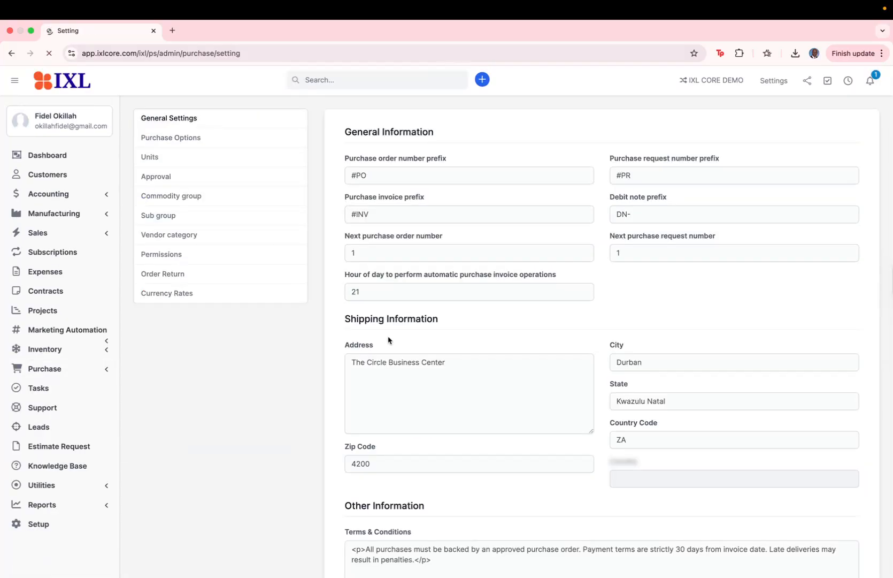
{"action": "left_click", "coordinate": [176, 218]}
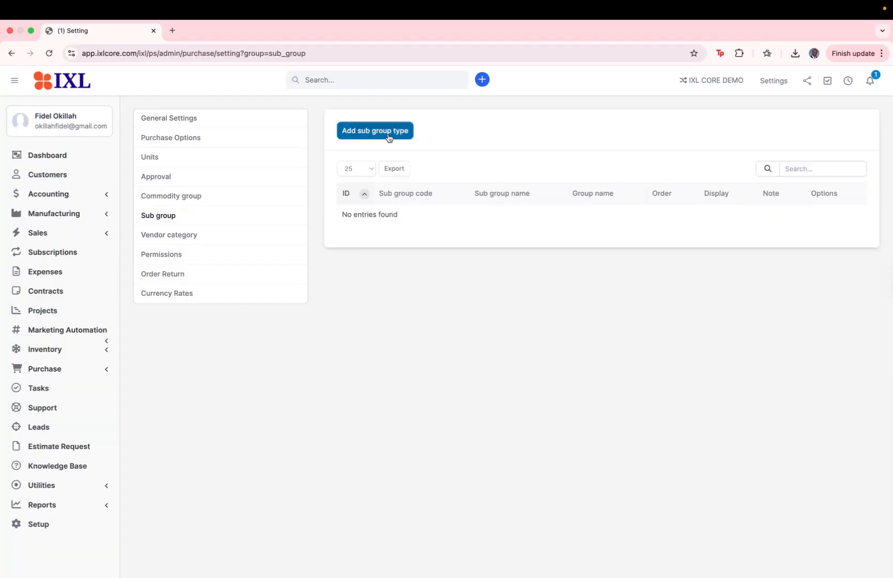
Add sub group row 001 named Laptop, assigned to group IT Equipment_004.
{"action": "left_click", "coordinate": [388, 135]}
{"action": "left_click", "coordinate": [206, 159]}
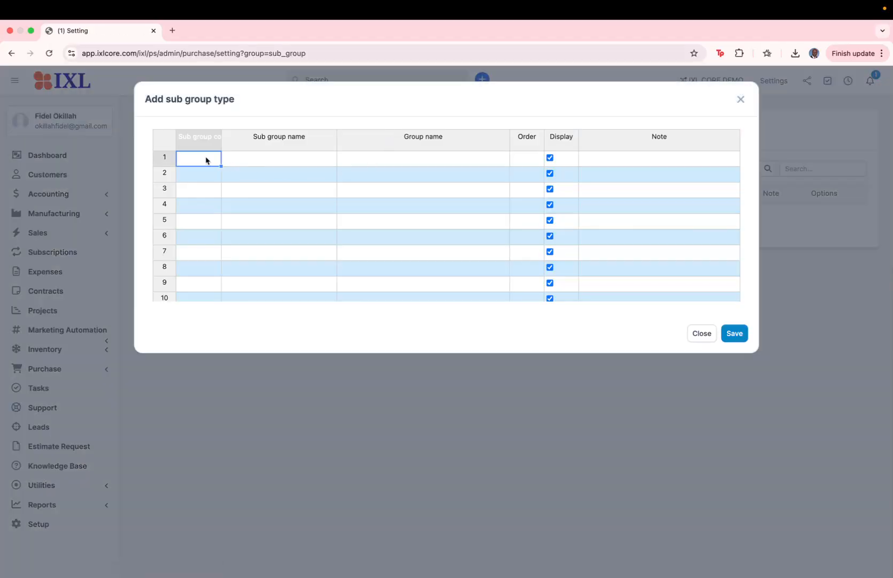
{"action": "type", "text": "001"}
{"action": "left_click", "coordinate": [250, 163]}
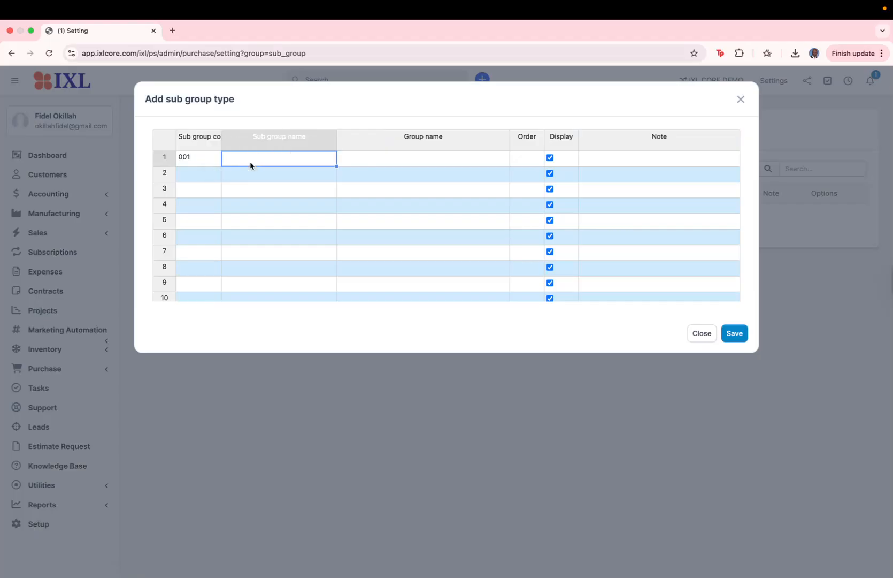
{"action": "type", "text": "Laptop"}
{"action": "left_click", "coordinate": [399, 156]}
{"action": "double_click", "coordinate": [399, 156]}
{"action": "type", "text": "it"}
{"action": "left_click", "coordinate": [366, 187]}
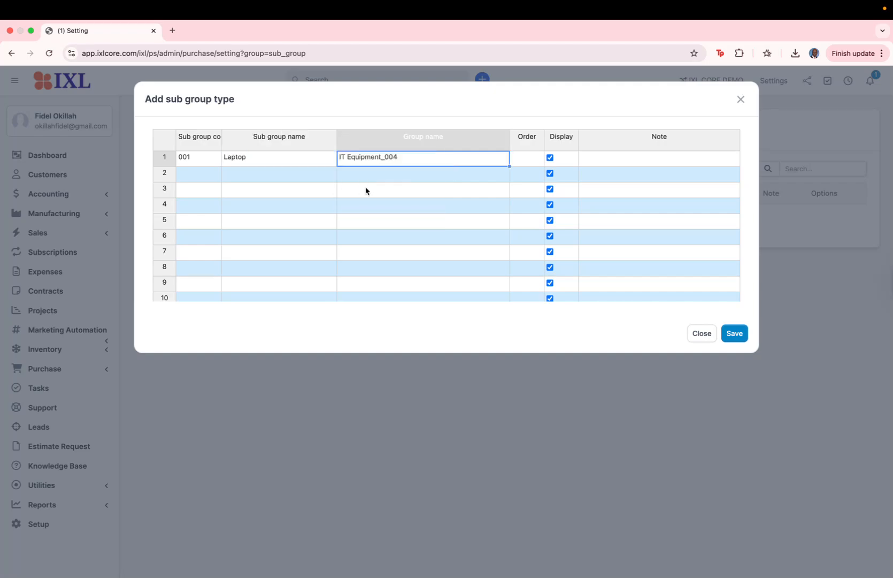
Give the Laptop row order 1 and the note 'all laptops'.
{"action": "left_click", "coordinate": [530, 163]}
{"action": "type", "text": "1"}
{"action": "left_click", "coordinate": [614, 173]}
{"action": "left_click", "coordinate": [613, 165]}
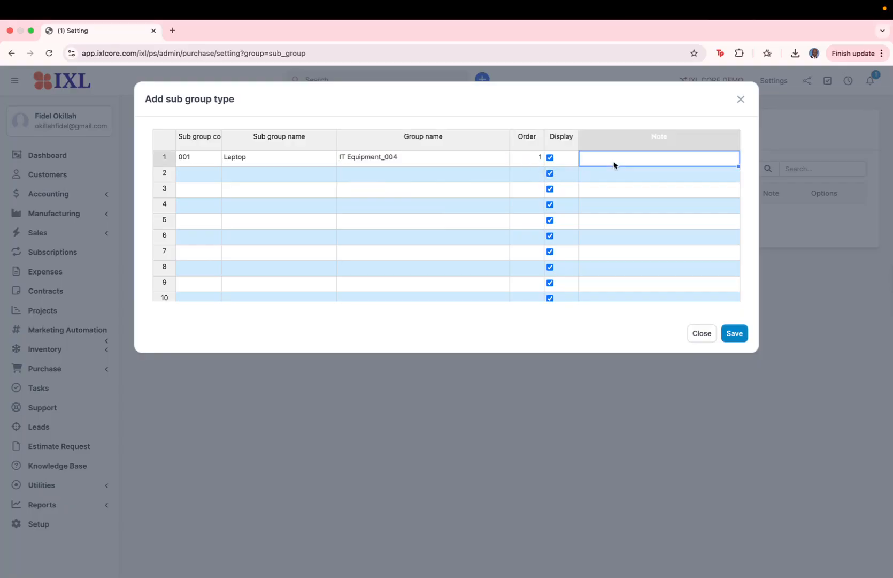
{"action": "type", "text": "all loptop"}
{"action": "key", "text": "BackSpace"}
{"action": "key", "text": "BackSpace"}
{"action": "key", "text": "BackSpace"}
{"action": "key", "text": "BackSpace"}
{"action": "type", "text": "laptops"}
{"action": "left_click", "coordinate": [209, 177]}
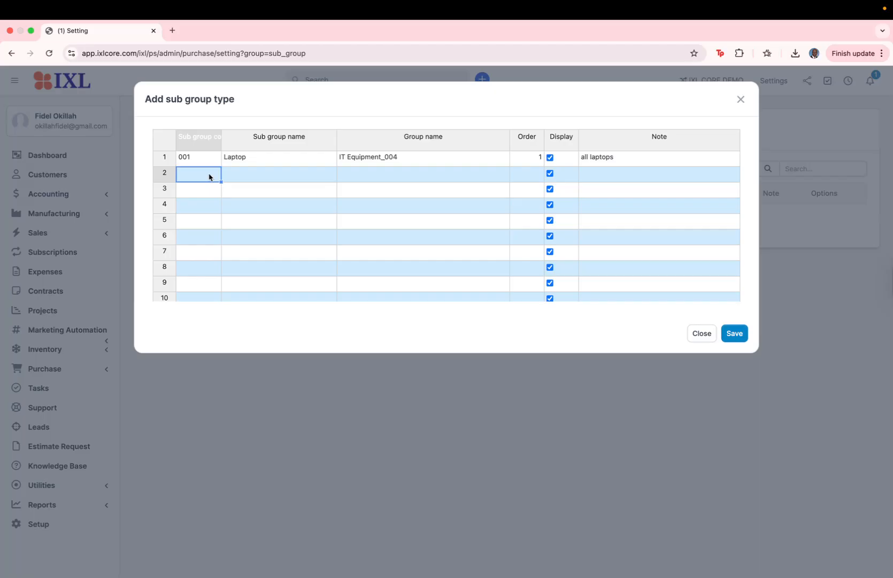
Fill row 2: code 002, Stationary, group Office Supplies_003, order 2, note 'stationary items'.
{"action": "type", "text": "002"}
{"action": "left_click", "coordinate": [242, 179]}
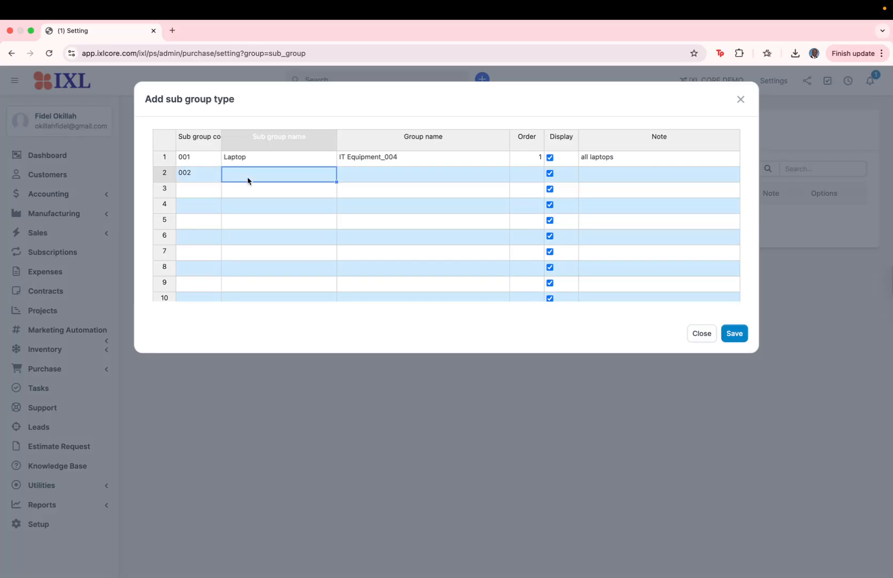
{"action": "type", "text": "S"}
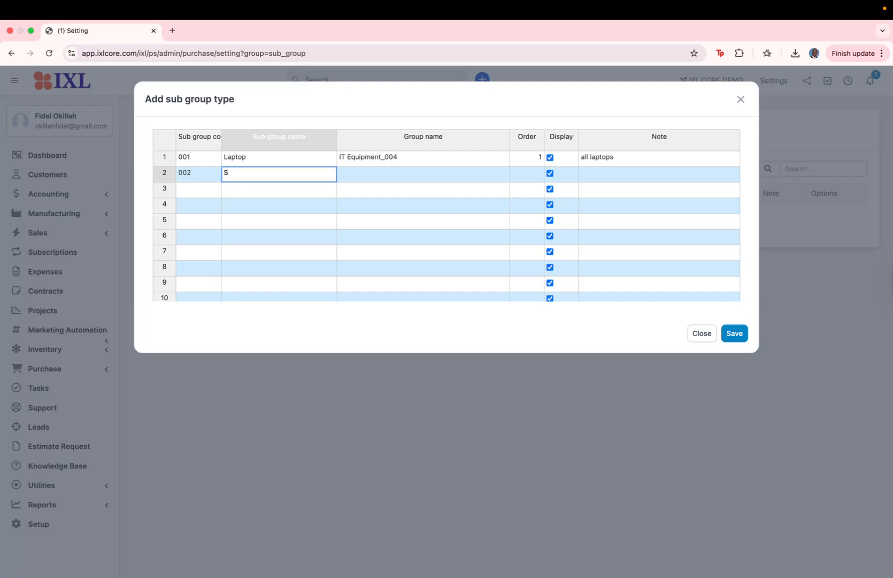
{"action": "type", "text": "tationary"}
{"action": "key", "text": "Tab"}
{"action": "type", "text": "o"}
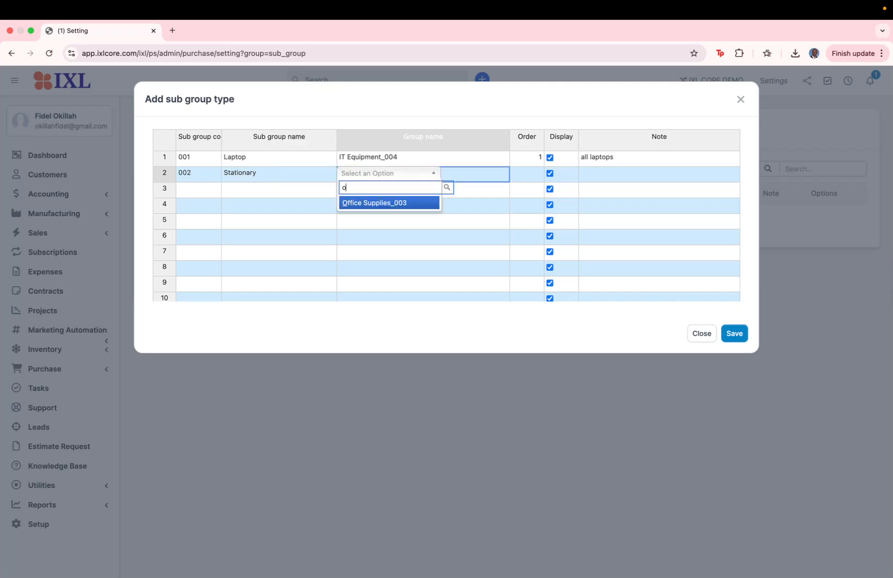
{"action": "left_click", "coordinate": [372, 204]}
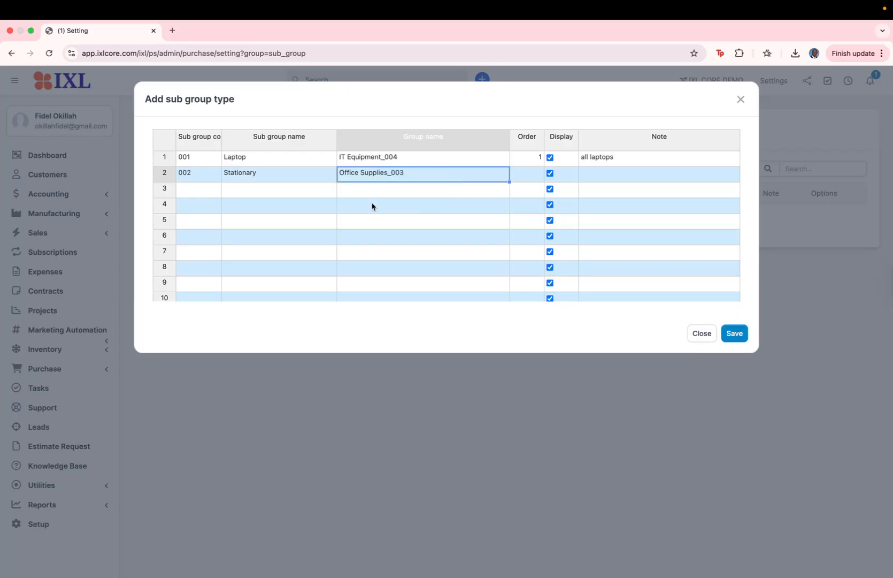
{"action": "left_click", "coordinate": [524, 181]}
{"action": "type", "text": "2"}
{"action": "left_click", "coordinate": [600, 182]}
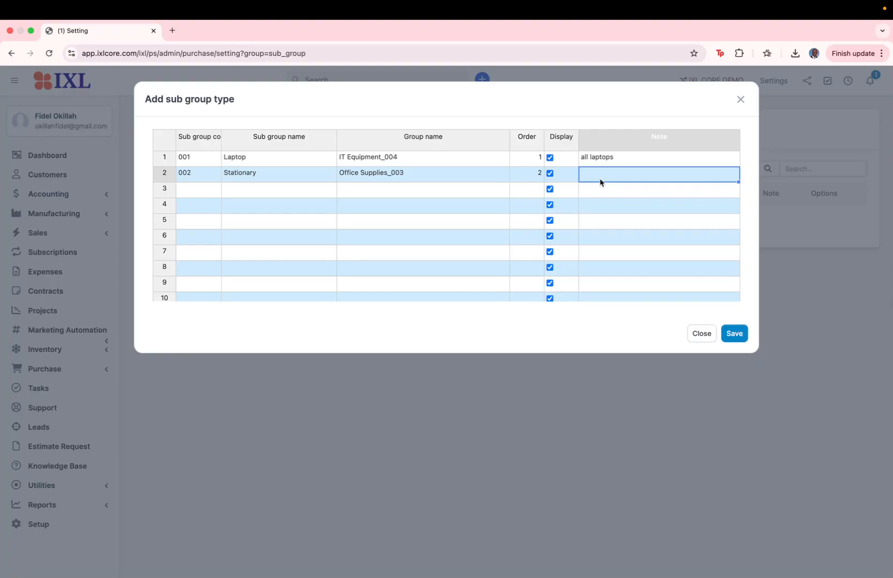
{"action": "type", "text": "statina"}
{"action": "key", "text": "BackSpace"}
{"action": "key", "text": "BackSpace"}
{"action": "key", "text": "BackSpace"}
{"action": "type", "text": "ionary items"}
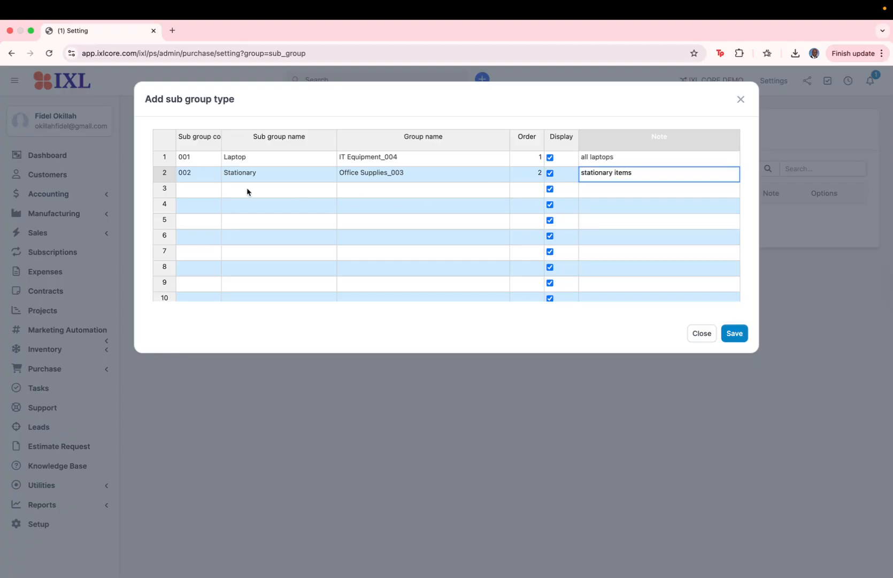
Enter row 3 with code 003 and name Routers, replacing 'Network Devise'.
{"action": "left_click", "coordinate": [213, 196]}
{"action": "type", "text": "003"}
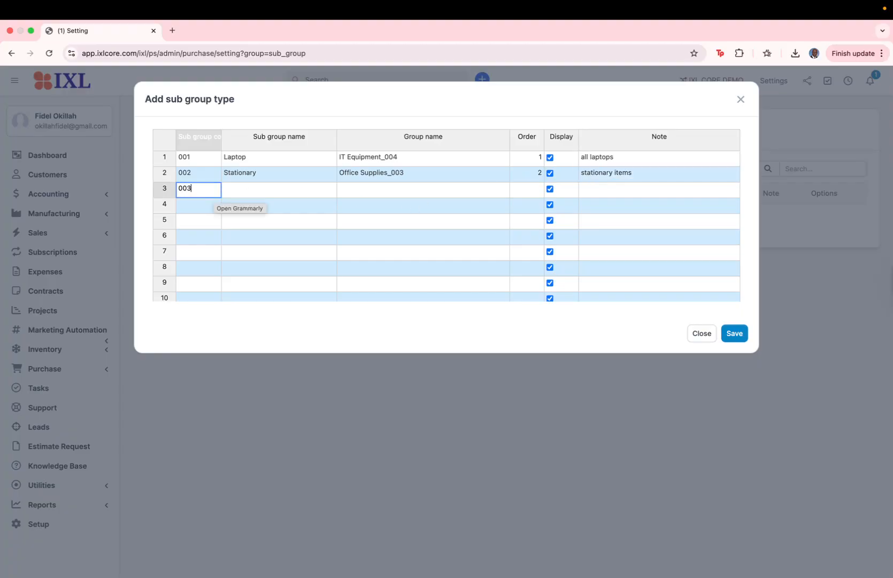
{"action": "left_click", "coordinate": [262, 190]}
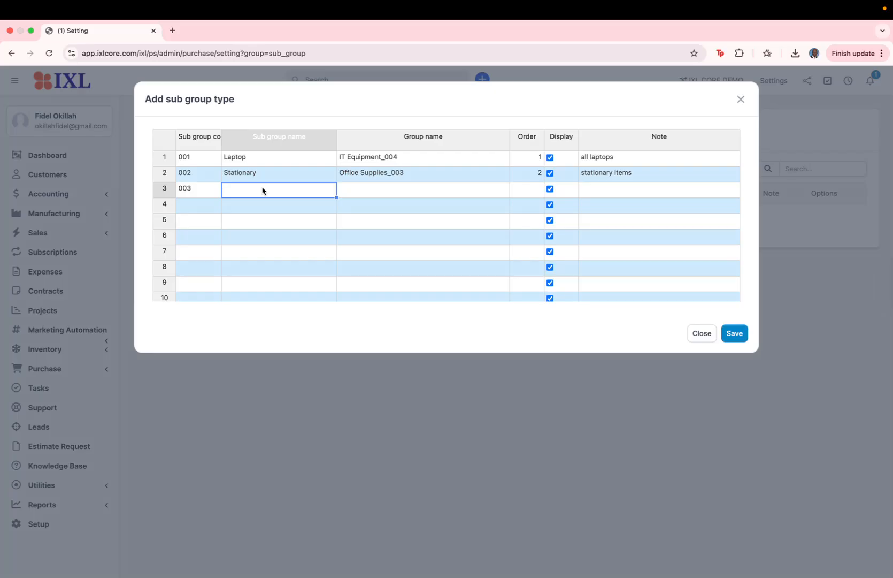
{"action": "type", "text": "Network Devise"}
{"action": "key", "text": "BackSpace"}
{"action": "key", "text": "BackSpace"}
{"action": "key", "text": "BackSpace"}
{"action": "key", "text": "BackSpace"}
{"action": "key", "text": "BackSpace"}
{"action": "key", "text": "BackSpace"}
{"action": "key", "text": "BackSpace"}
{"action": "key", "text": "BackSpace"}
{"action": "key", "text": "BackSpace"}
{"action": "key", "text": "BackSpace"}
{"action": "key", "text": "BackSpace"}
{"action": "key", "text": "BackSpace"}
{"action": "type", "text": "Routers"}
Assign Routers to IT Equipment_004 with order 3 and note 'Routers', then save.
{"action": "left_click", "coordinate": [350, 195]}
{"action": "left_click", "coordinate": [351, 198]}
{"action": "type", "text": "it"}
{"action": "key", "text": "Return"}
{"action": "left_click", "coordinate": [530, 191]}
{"action": "type", "text": "3"}
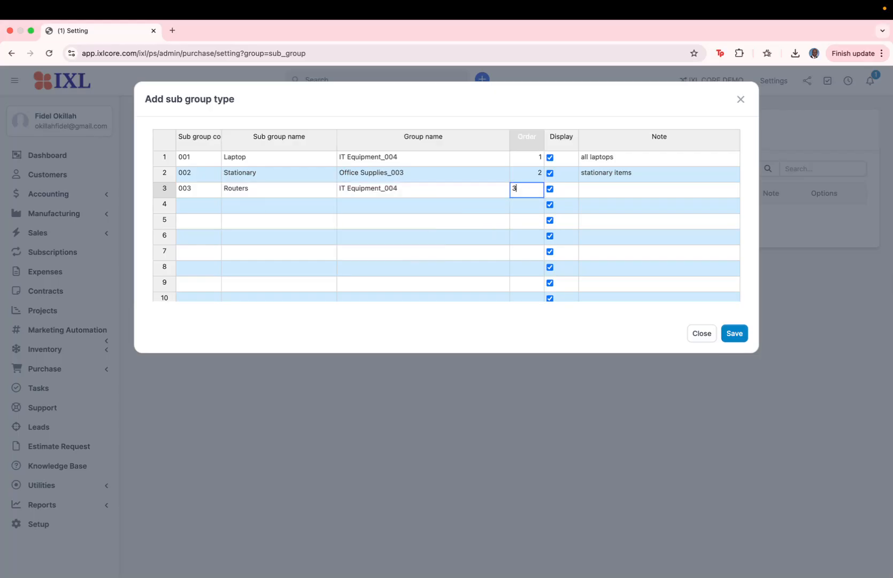
{"action": "left_click", "coordinate": [609, 195]}
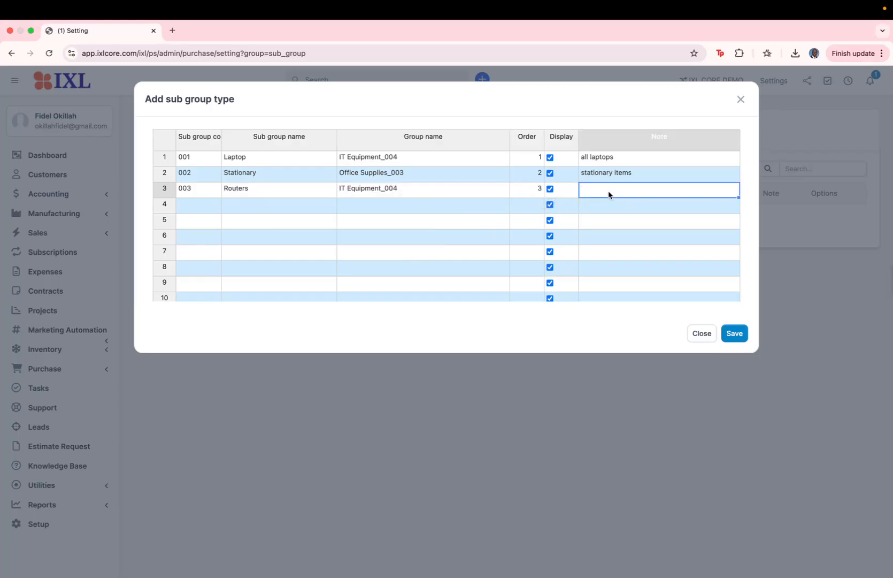
{"action": "type", "text": "Routers"}
{"action": "left_click", "coordinate": [734, 334]}
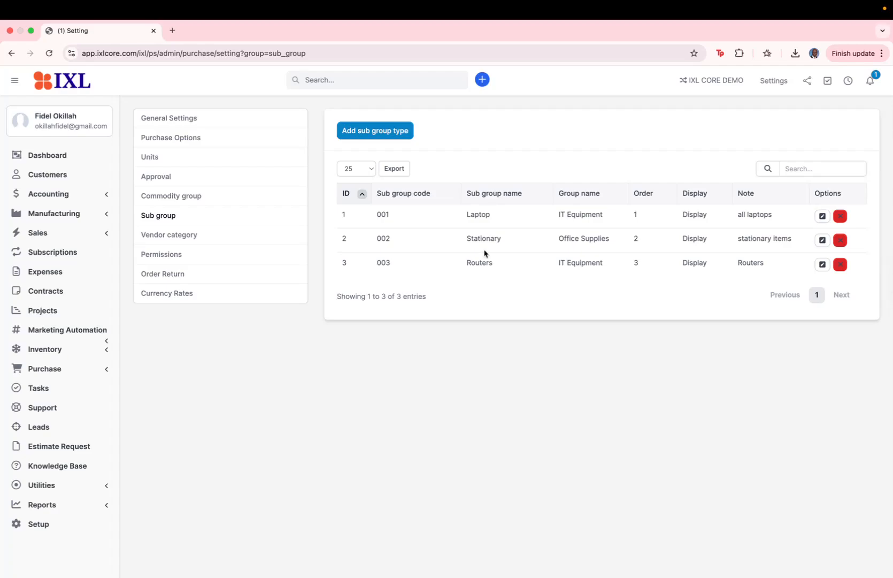
Check the Sub group table lists 001 Laptop, 002 Stationary and 003 Routers.
{"action": "scroll", "coordinate": [485, 253], "scroll_direction": "down", "scroll_amount": 1}
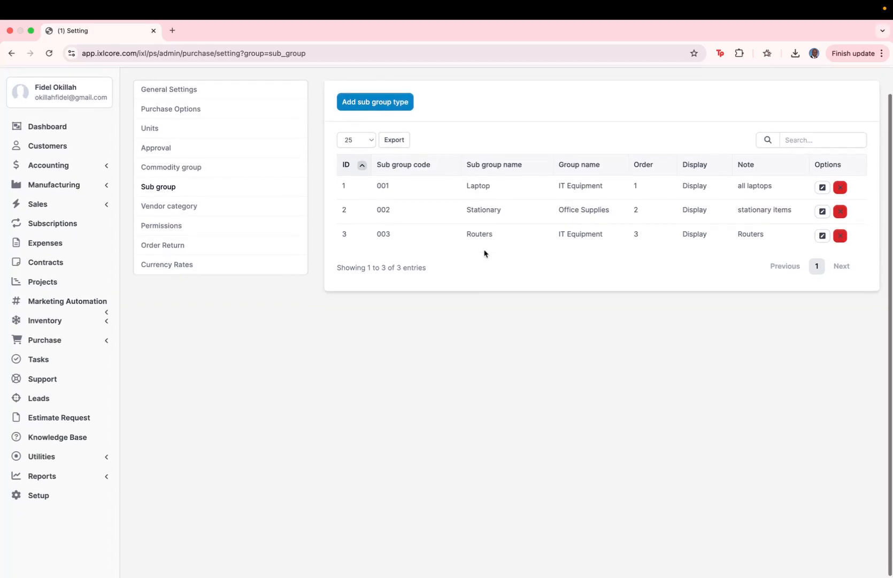